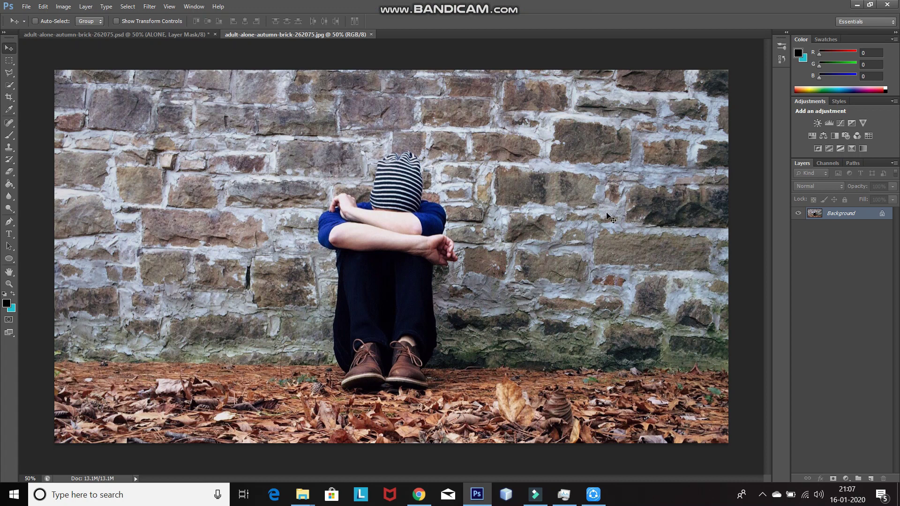
Set up the Type tool with Bebas Neue at 1000 pt in white
left_click_drag(7, 239, 36, 235)
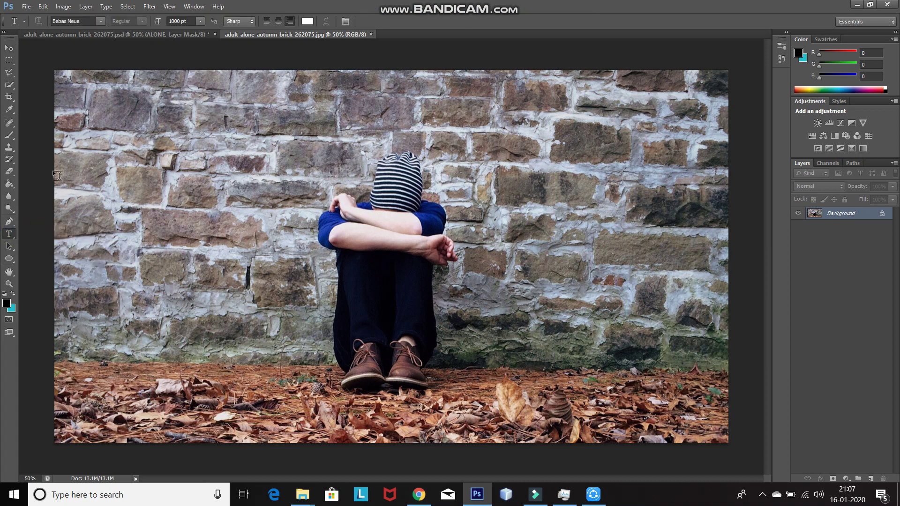
left_click(100, 21)
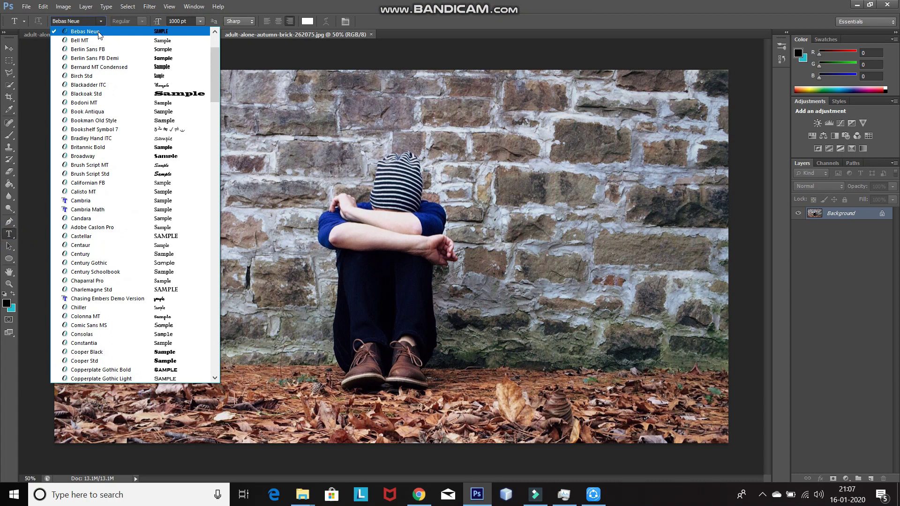
left_click(99, 35)
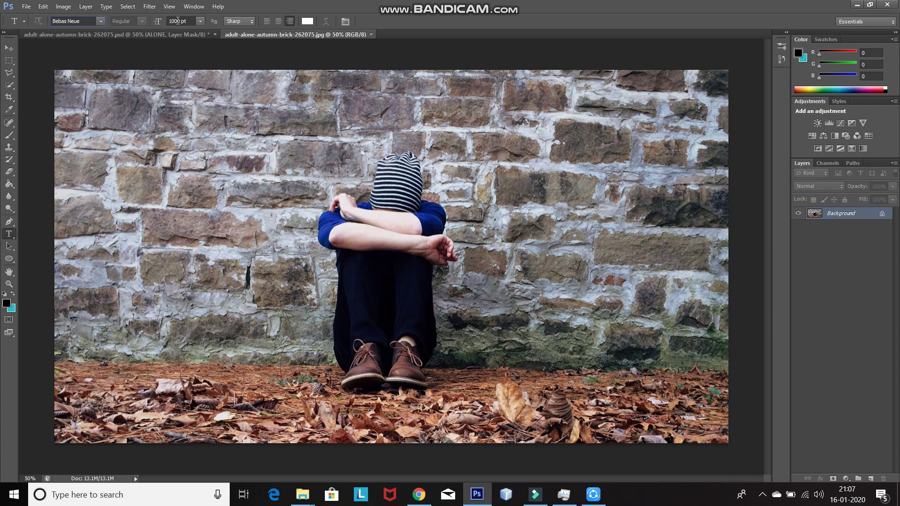
left_click(177, 21)
left_click(7, 305)
left_click(324, 134)
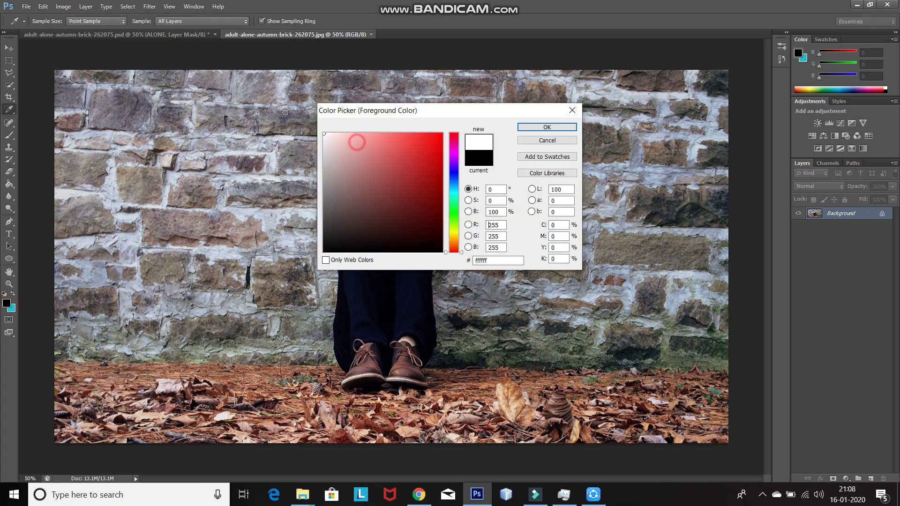
left_click(564, 127)
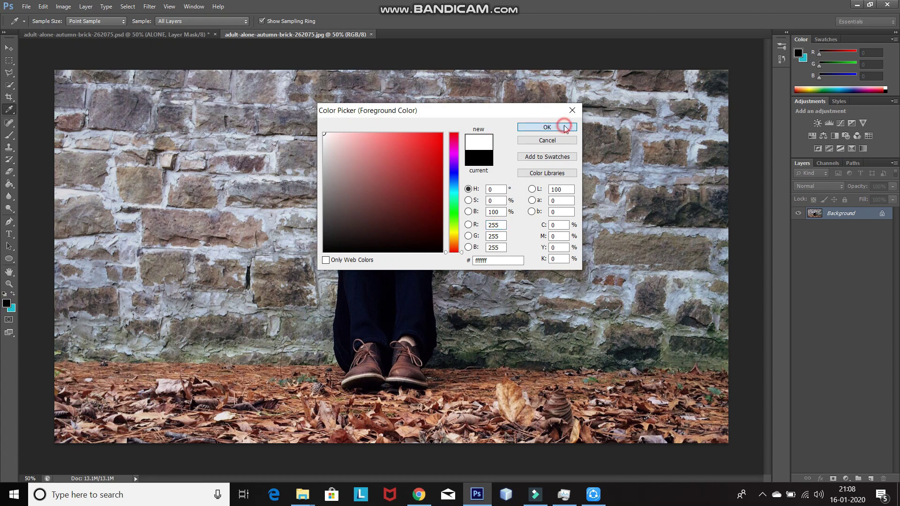
Type ALONE over the photo's upper left and commit the text
key("t")
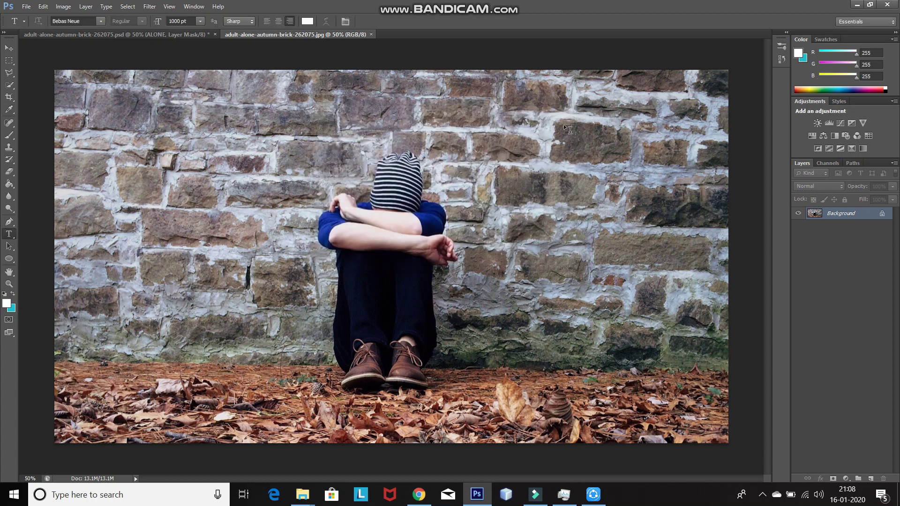
left_click(397, 239)
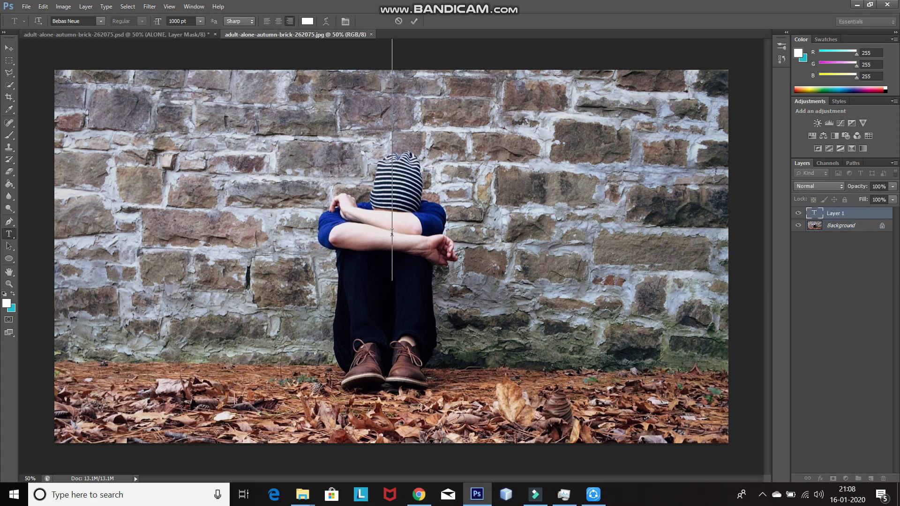
type("ALONE")
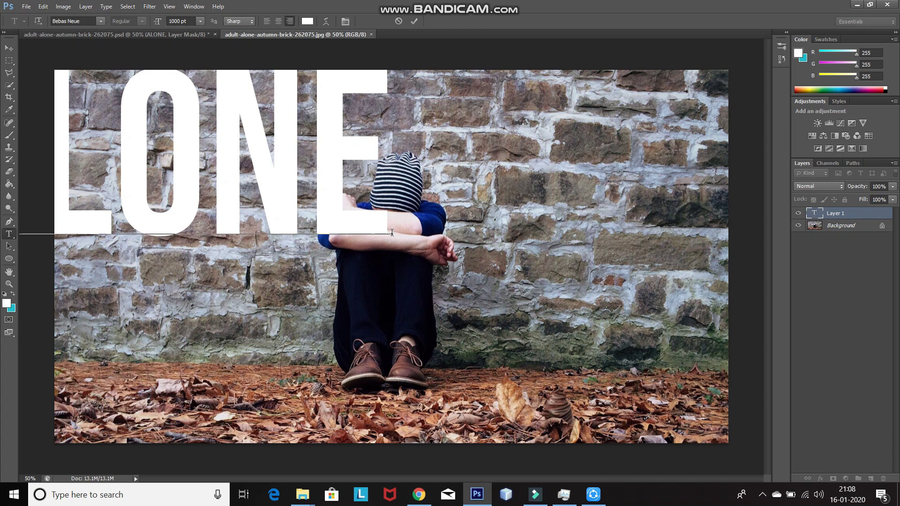
left_click(415, 20)
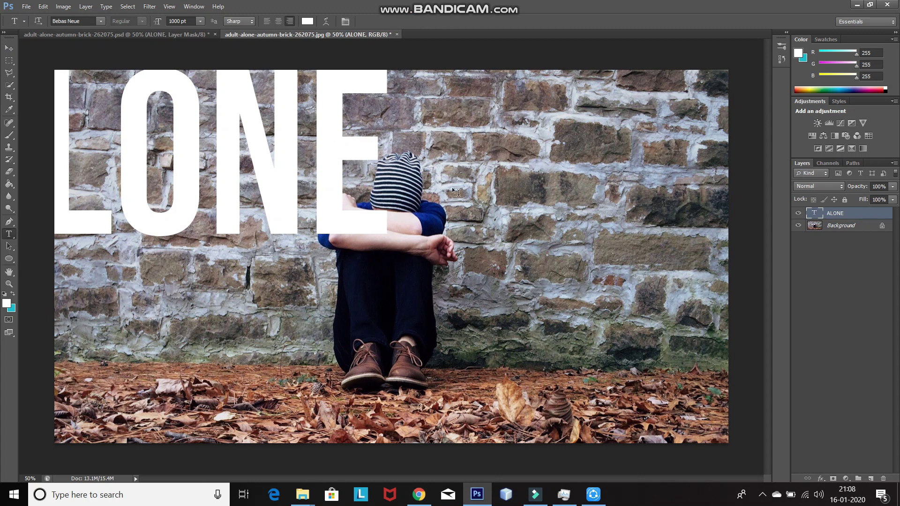
Centre the ALONE text, scale it to about 128% across the photo, then hide it
left_click(5, 51)
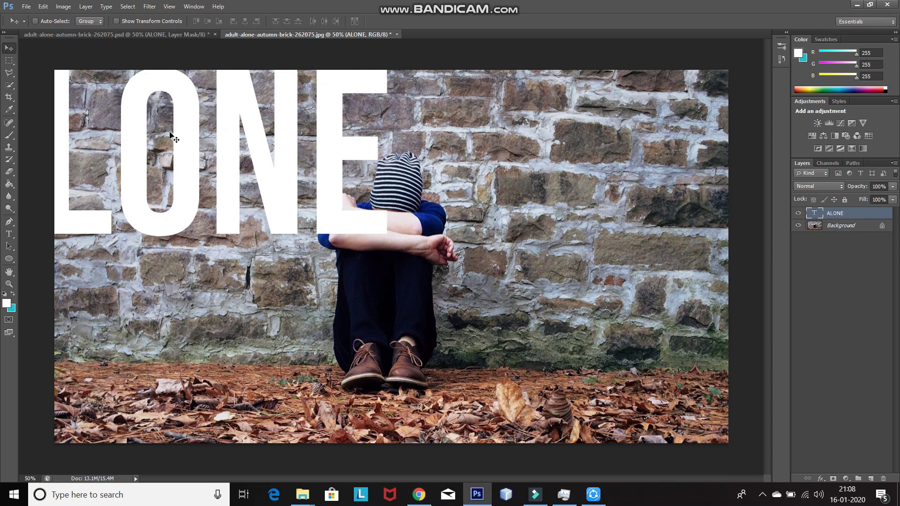
left_click_drag(176, 133, 397, 229)
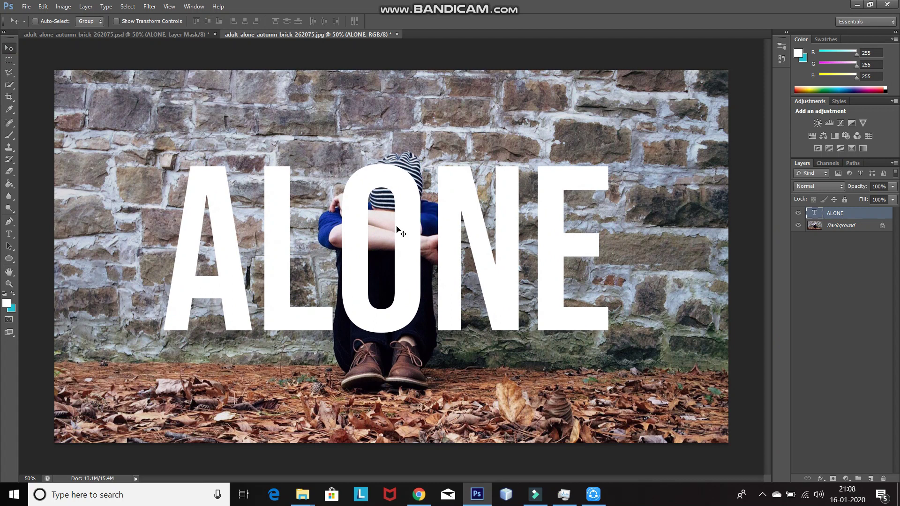
key("ctrl+t")
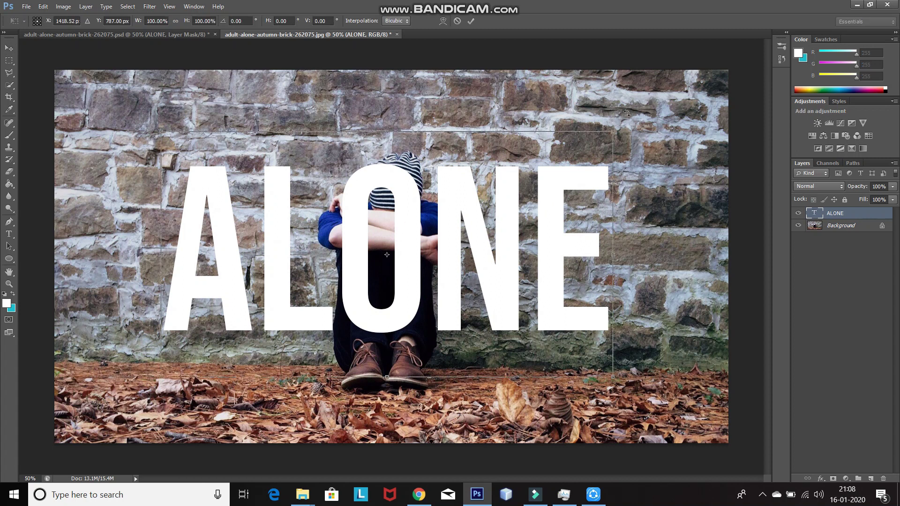
left_click_drag(612, 133, 728, 117)
key("ctrl+z")
left_click_drag(613, 132, 667, 82)
key("Right")
key("Right")
key("Right")
key("Right")
key("Right")
key("Right")
key("Right")
key("Right")
key("Right")
key("Right")
key("Right")
key("Right")
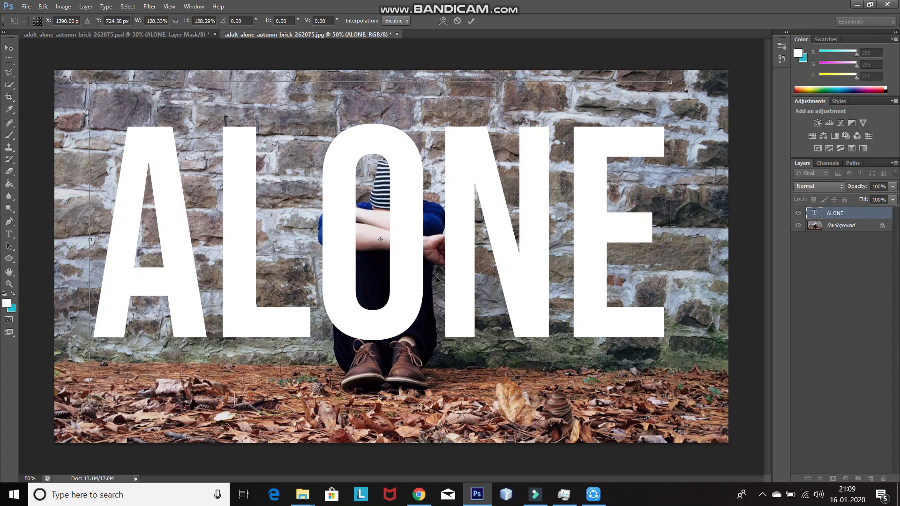
left_click(471, 21)
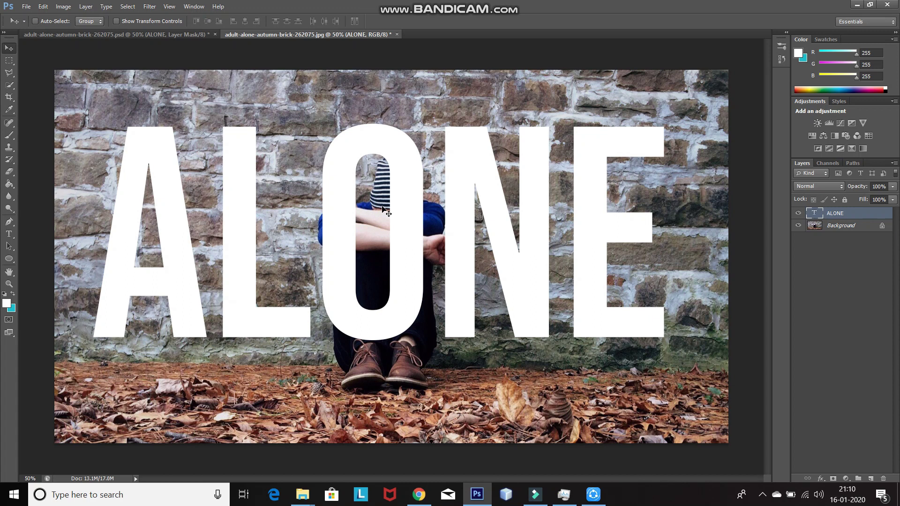
left_click(797, 213)
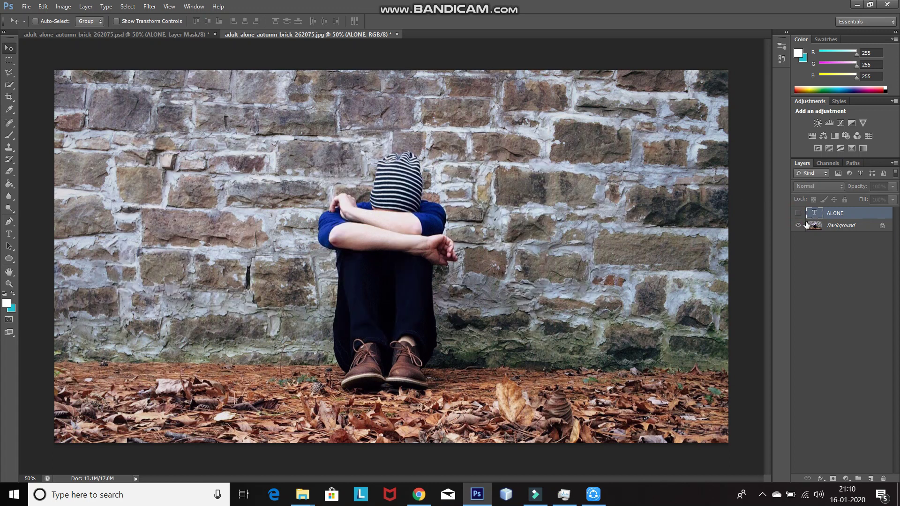
On the Background layer, quick-select the seated hooded person from hood to boots
left_click(840, 227)
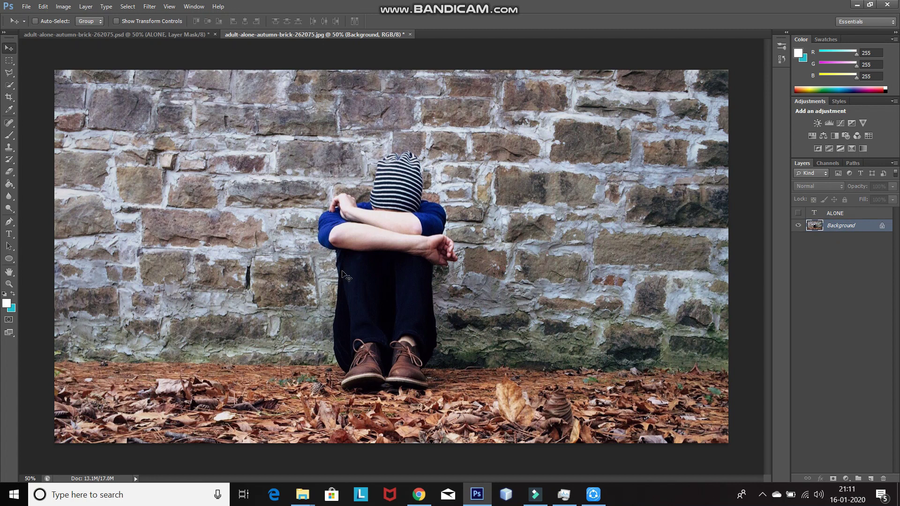
left_click(9, 86)
left_click(35, 86)
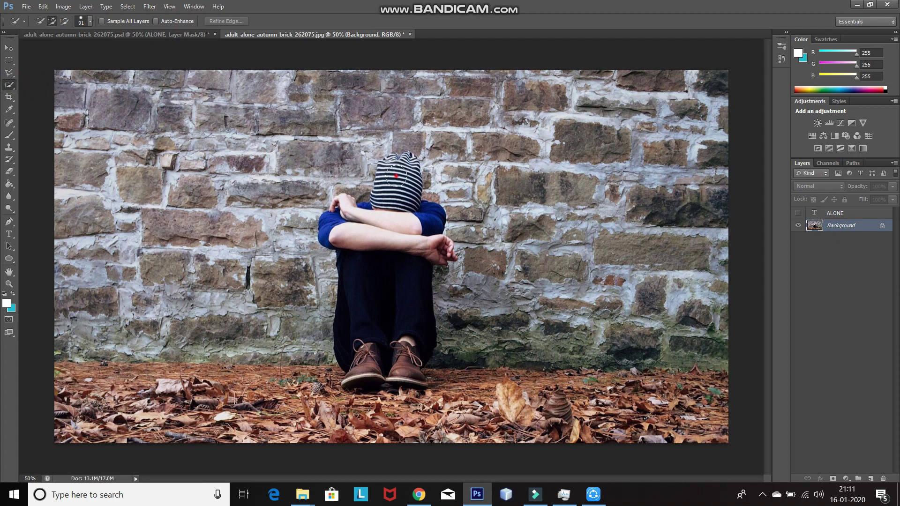
mouse_move(375, 277)
left_mouse_down()
mouse_move(359, 372)
mouse_move(403, 377)
left_mouse_up()
key("ctrl+plus")
key("ctrl+plus")
key("ctrl+plus")
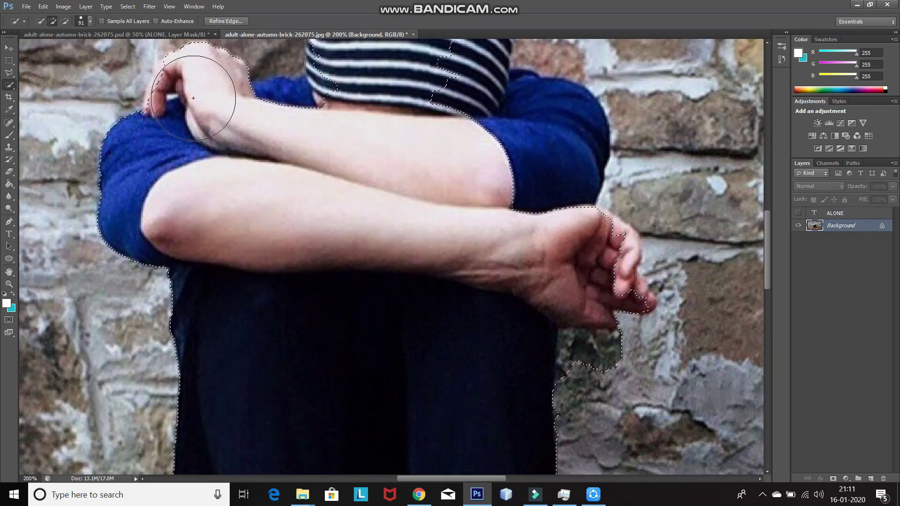
scroll(586, 293, "up", 5)
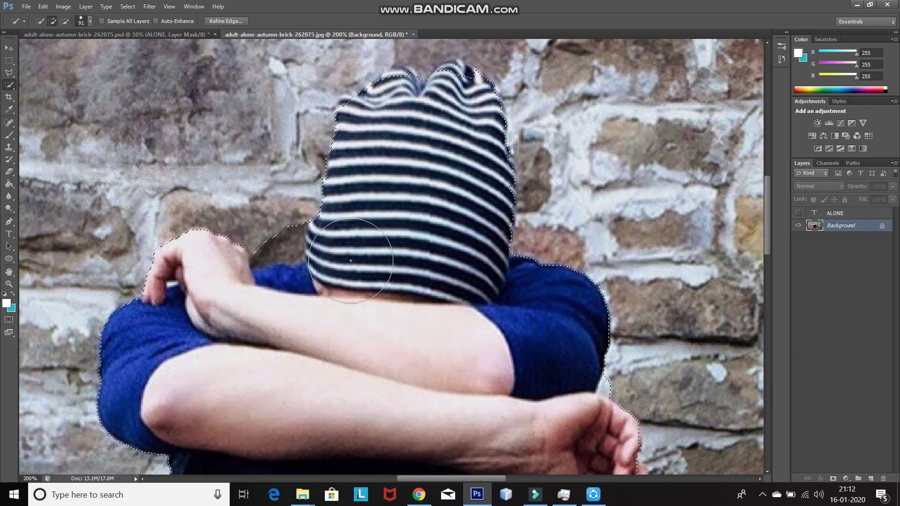
key("ctrl+minus")
scroll(351, 261, "up", 3)
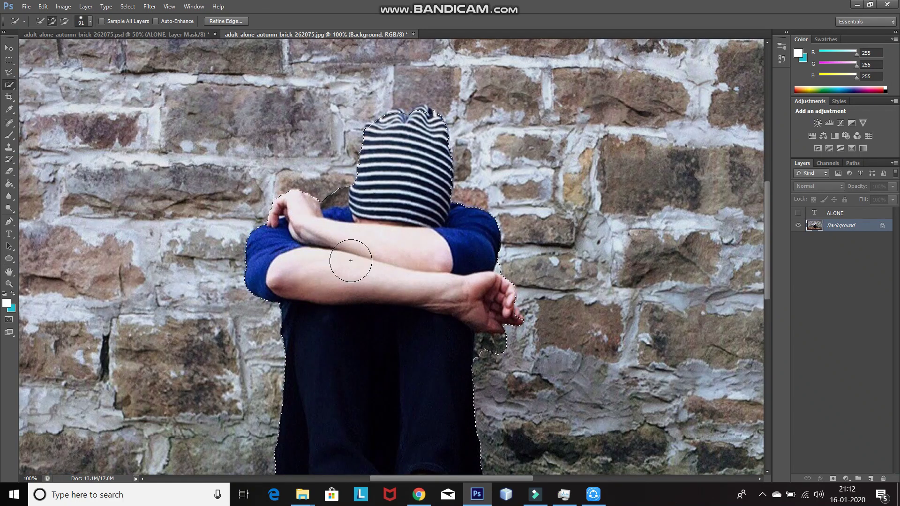
Subtract stray areas from the person selection using a 50 px brush
left_click(65, 21)
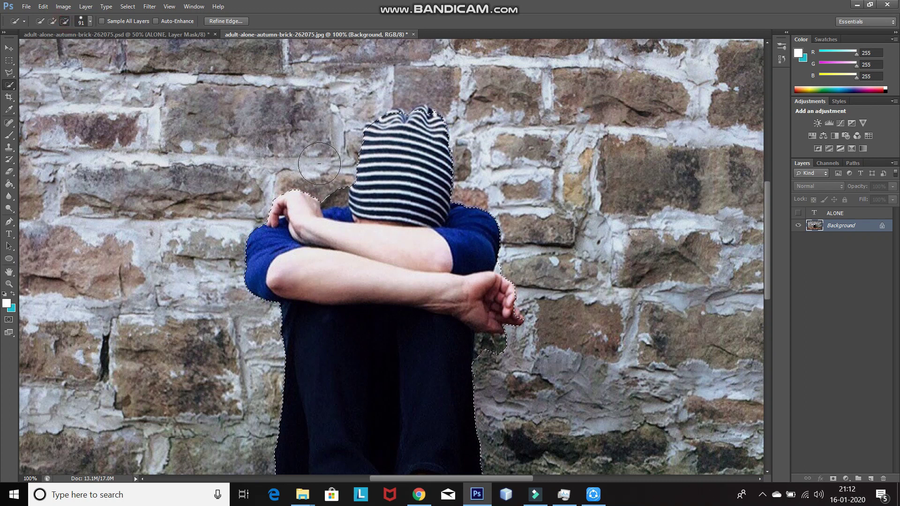
key("bracketleft")
key("bracketleft")
key("bracketleft")
key("bracketleft")
left_click(51, 21)
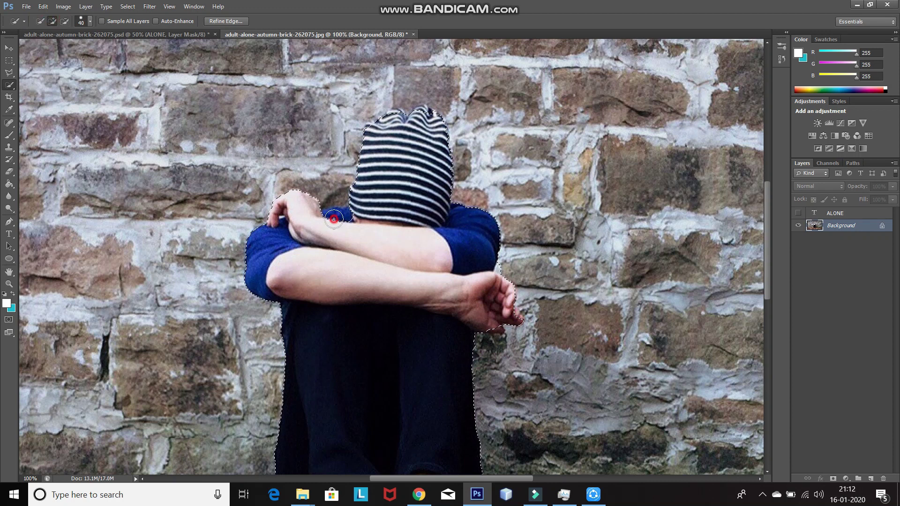
key("ctrl+minus")
key("ctrl+minus")
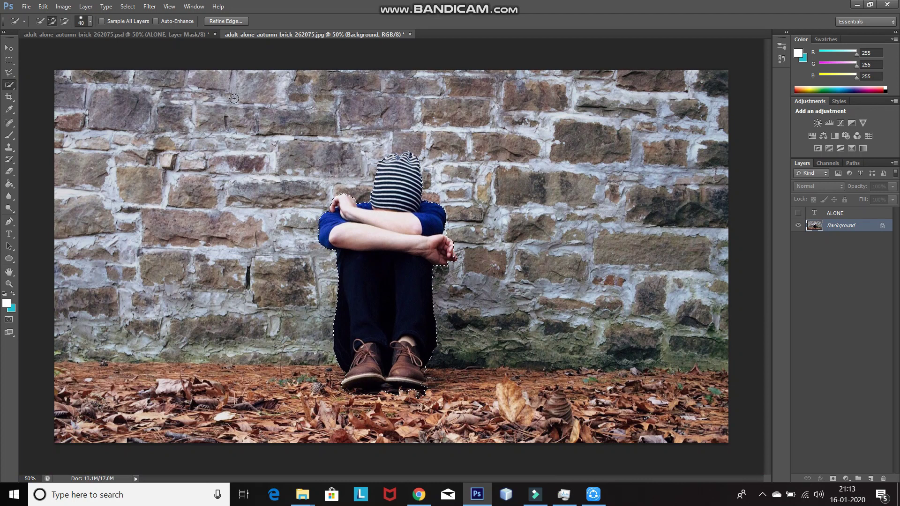
Refine the selection edges around the hat, left arm and leg, and right leg
left_click(219, 21)
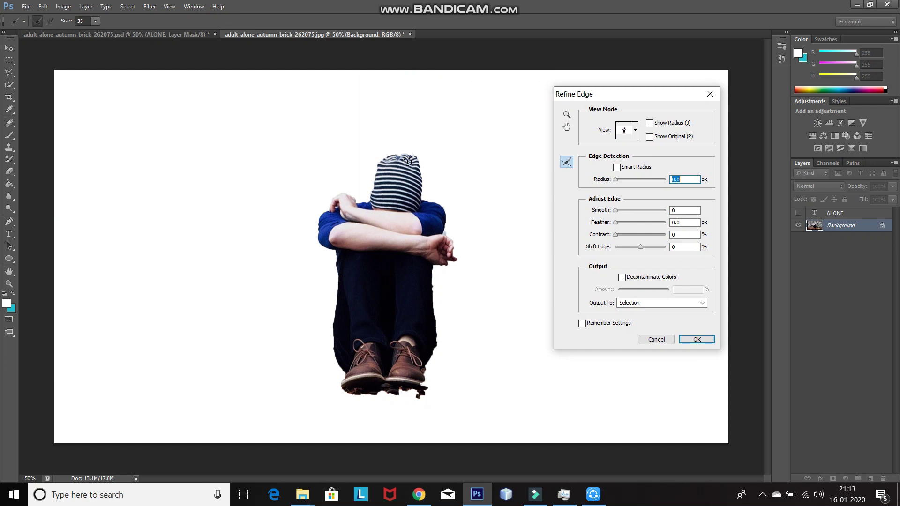
left_click(382, 163)
left_click_drag(323, 218, 334, 328)
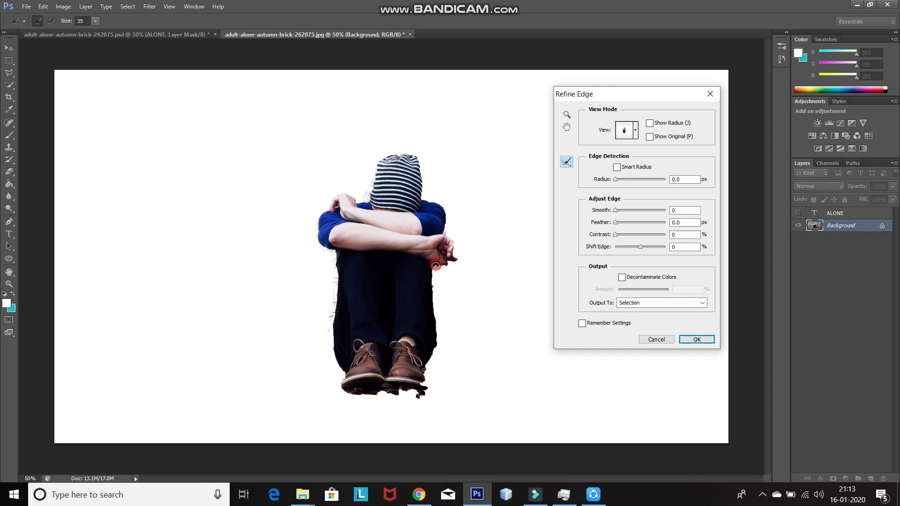
left_click_drag(438, 347, 446, 234)
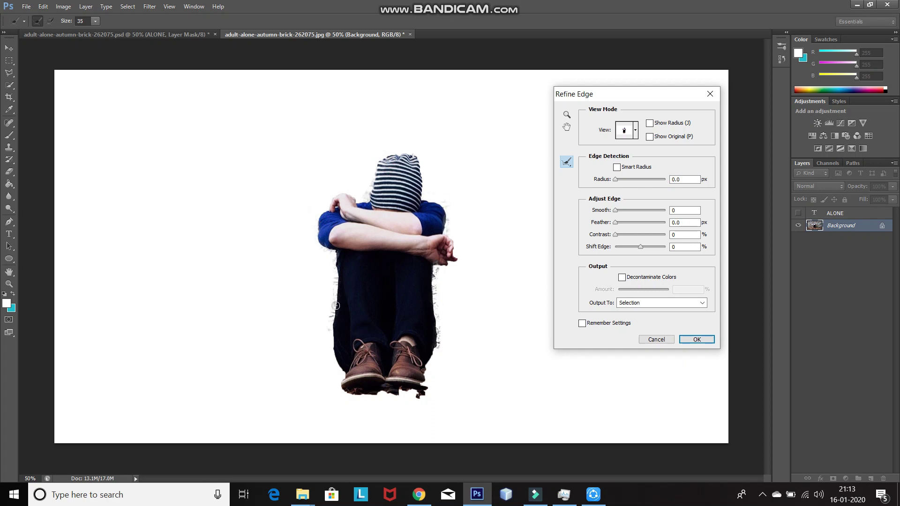
left_click(696, 340)
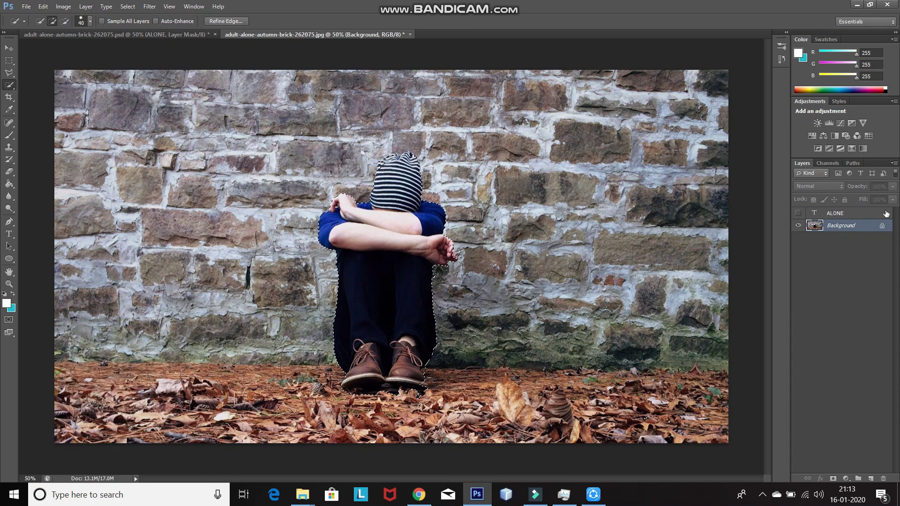
Show the ALONE layer, mask out the person from it, and re-target the text thumbnail
left_click(869, 217)
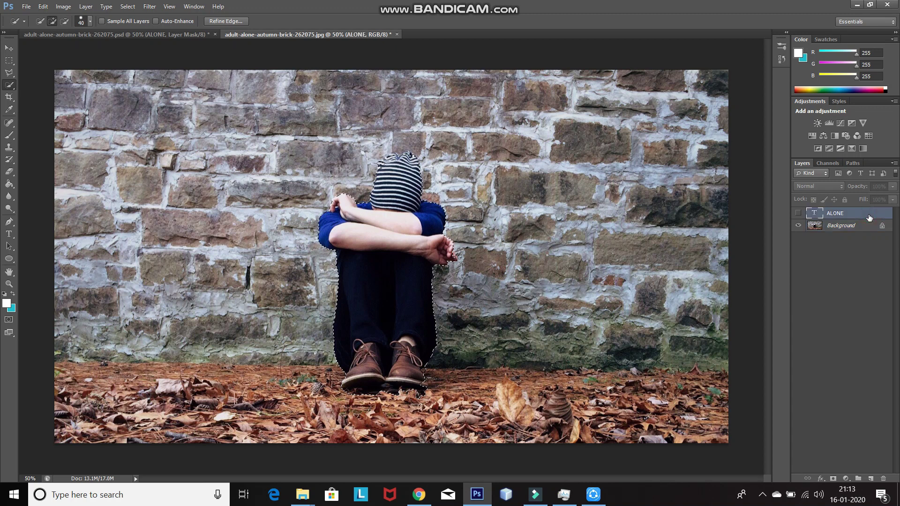
left_click(798, 214)
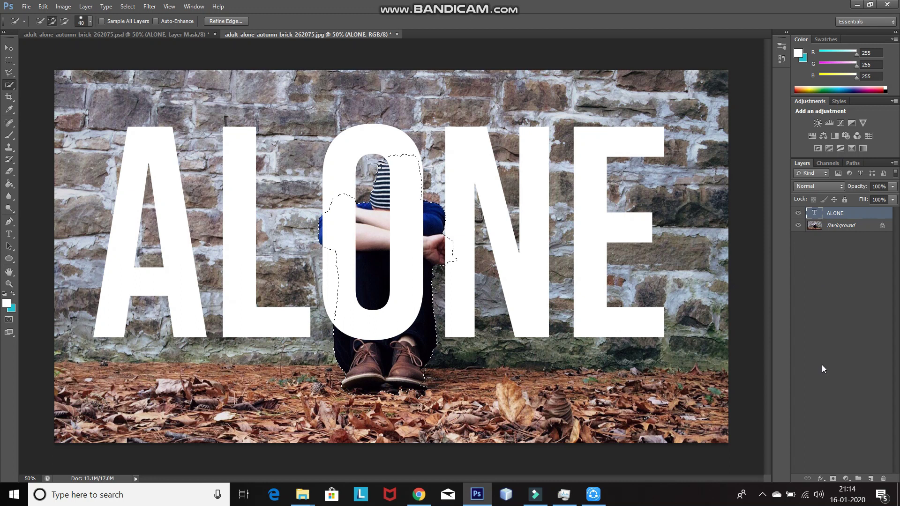
left_click(832, 477)
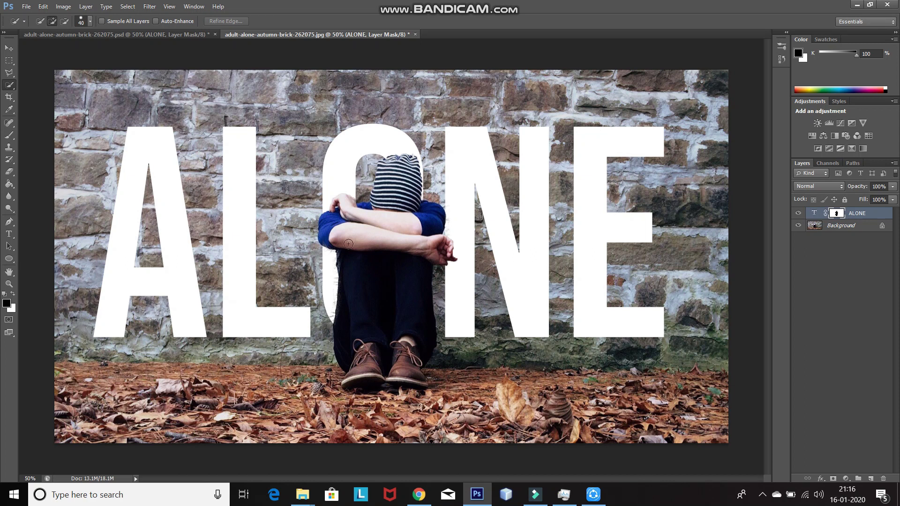
left_click(814, 213)
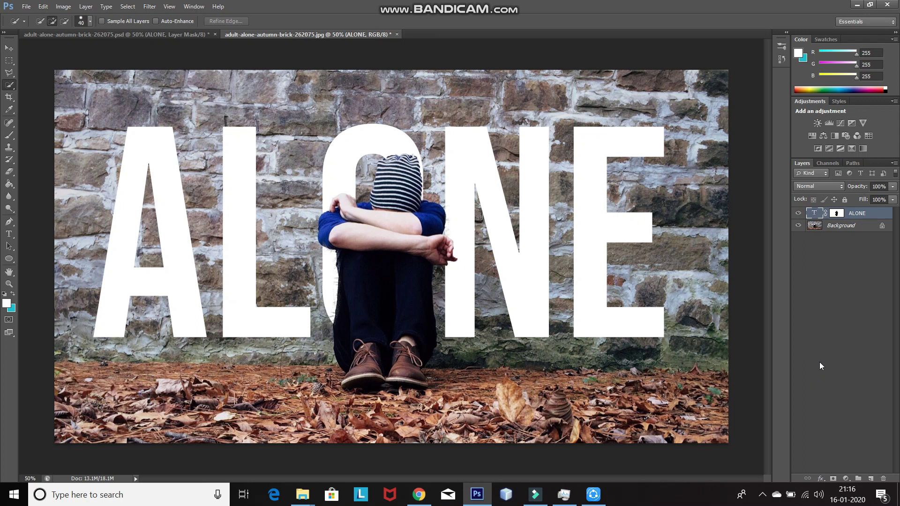
In Blending Options, drag the Underlying Layer sliders so brick texture shows through ALONE
left_click(821, 478)
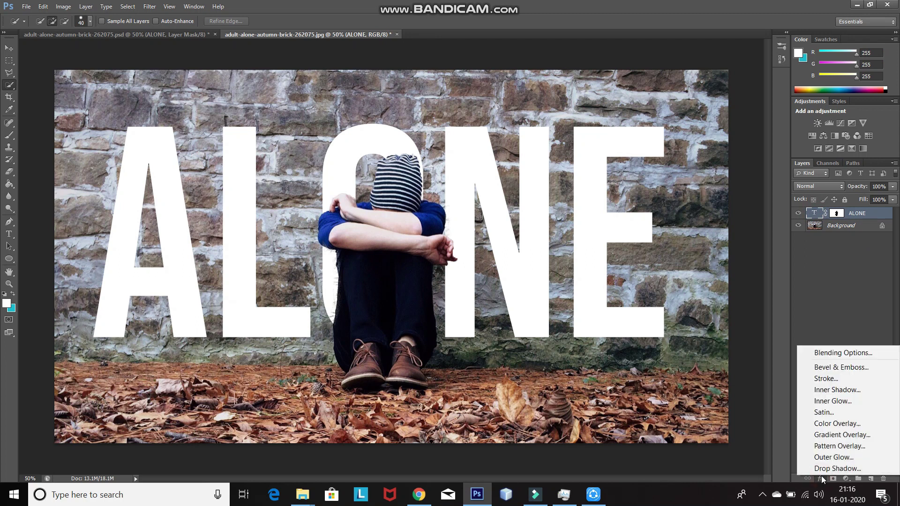
left_click(838, 350)
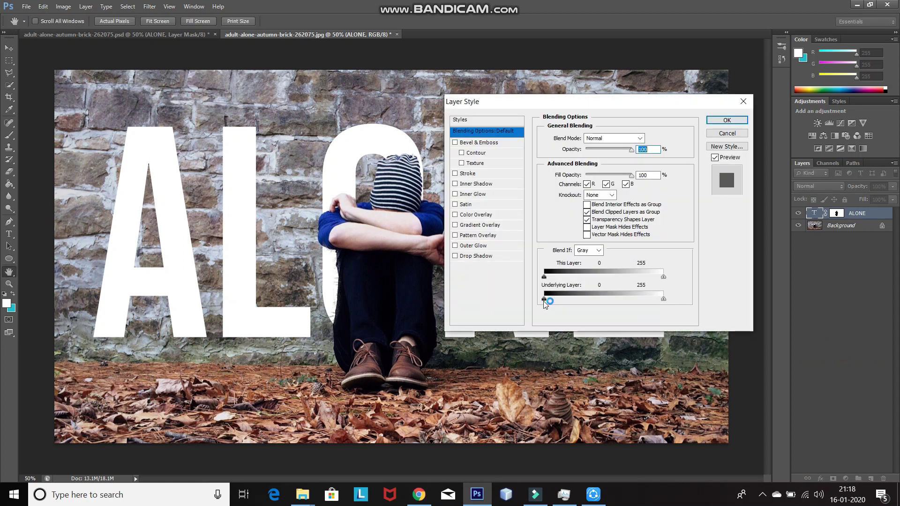
left_click_drag(544, 299, 566, 299)
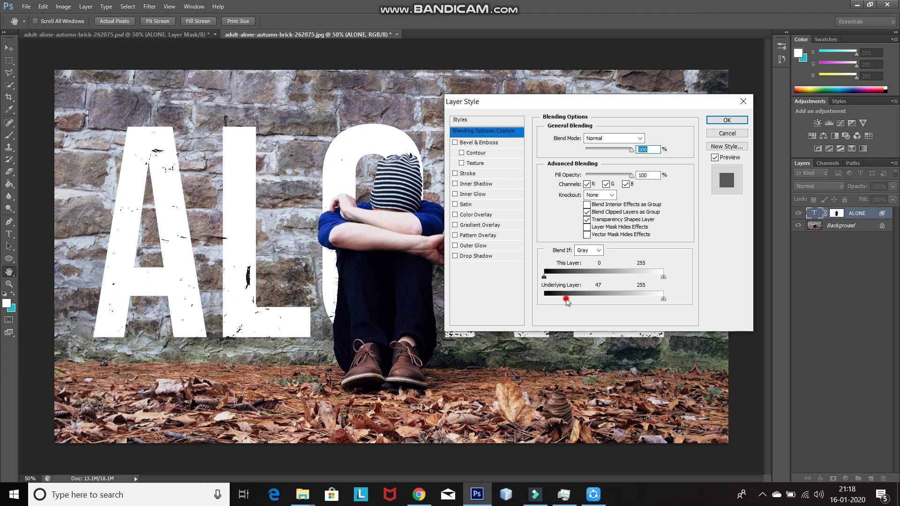
left_click_drag(566, 300, 575, 299)
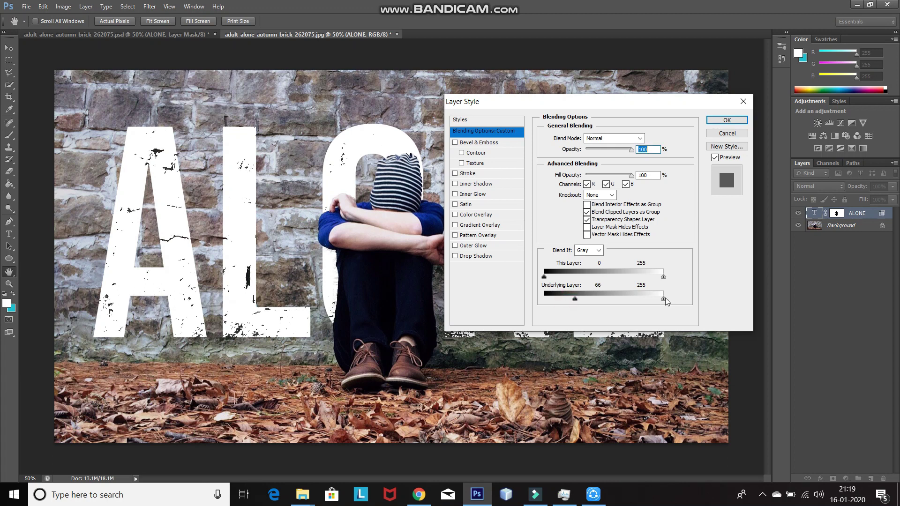
left_click_drag(665, 300, 659, 300)
left_click_drag(648, 302, 635, 303)
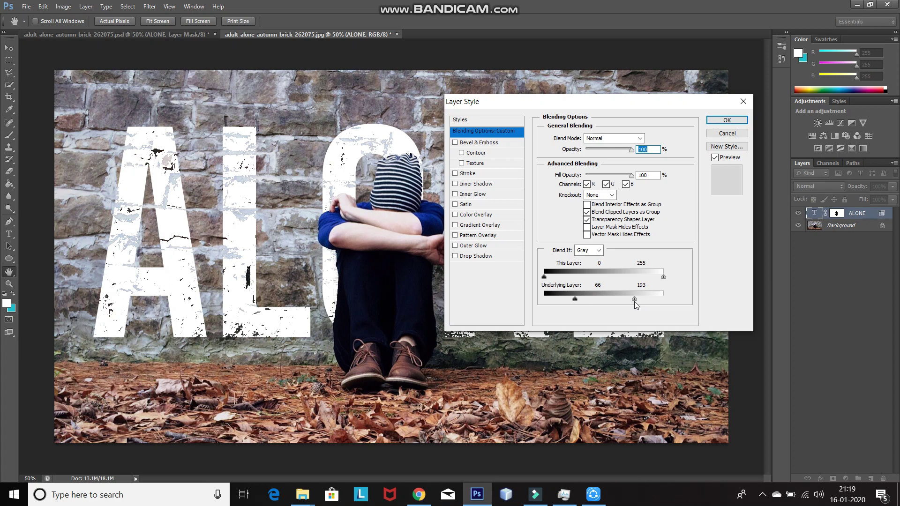
Split the Blend If sliders to 72/131 and 164/193 and apply
key("alt")
left_click_drag(576, 299, 577, 301)
mouse_move(578, 300)
left_mouse_down()
mouse_move(606, 300)
mouse_move(576, 300)
left_mouse_up()
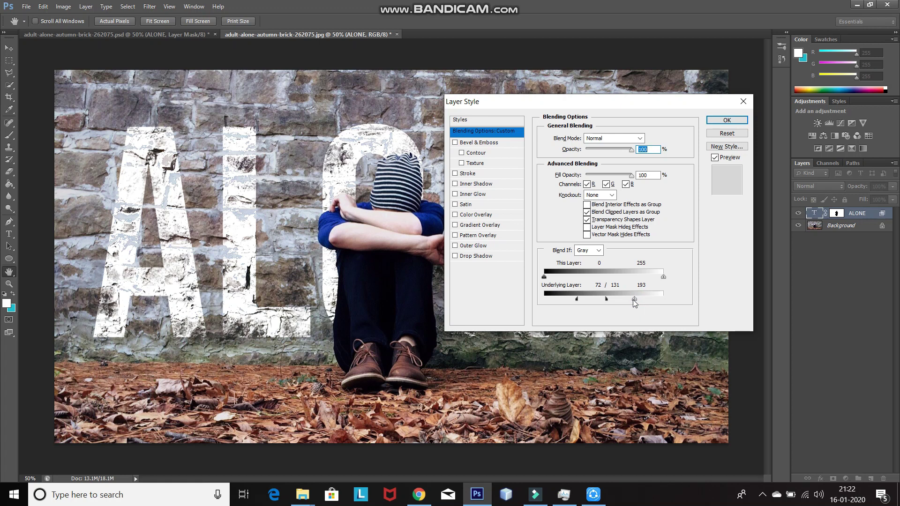
left_click_drag(634, 299, 633, 300)
left_click_drag(632, 299, 621, 300)
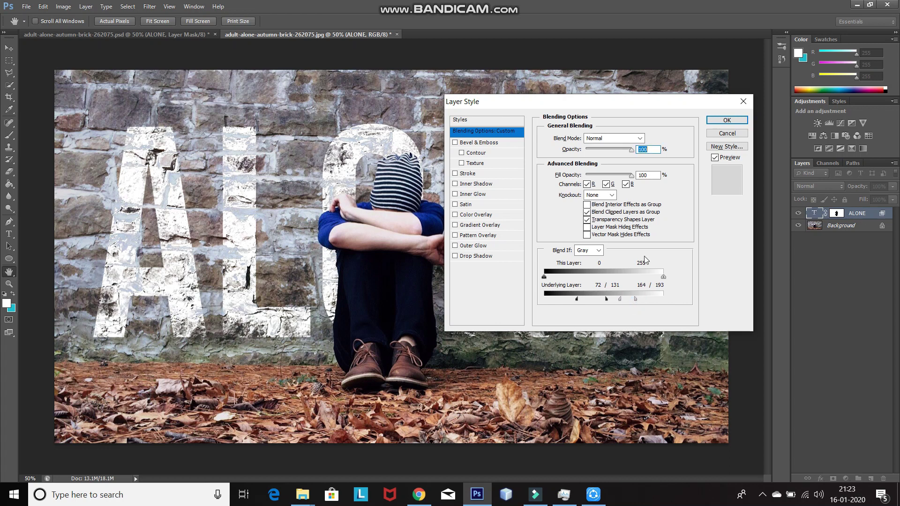
left_click(714, 121)
key("w")
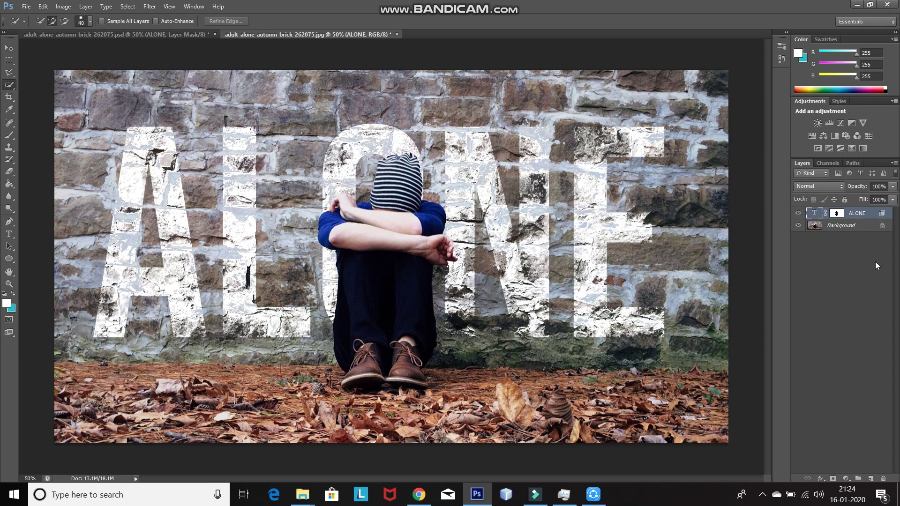
Lower the ALONE layer's fill to 80%
left_click(892, 199)
left_click_drag(892, 209, 885, 214)
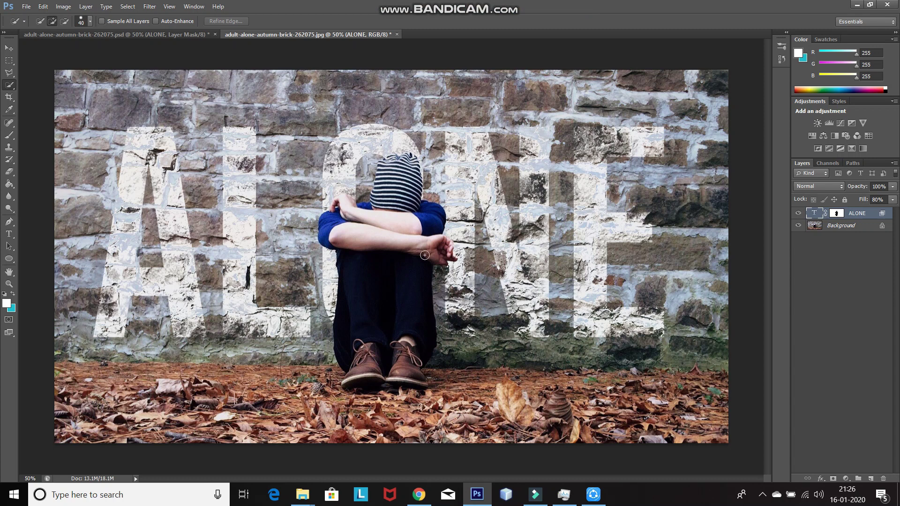
left_click(9, 49)
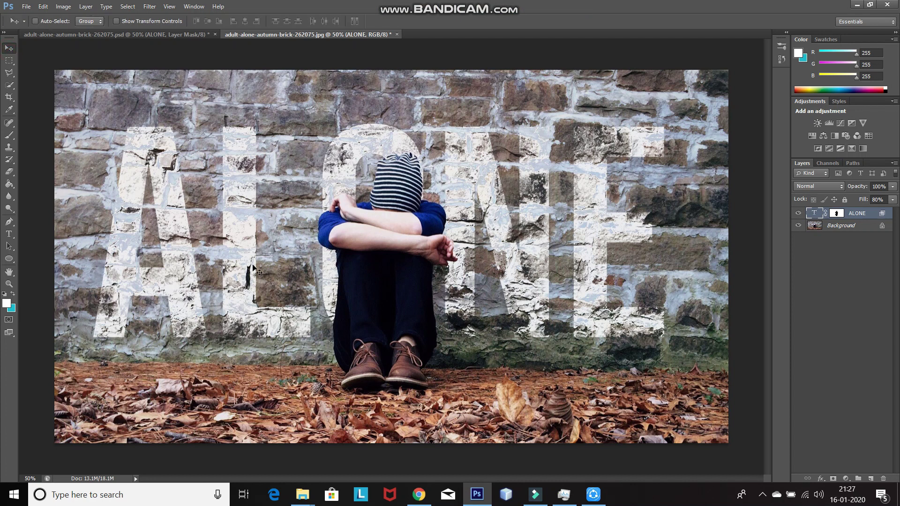
Unlink the ALONE text from its mask and reposition the word slightly
left_click_drag(233, 241, 173, 188)
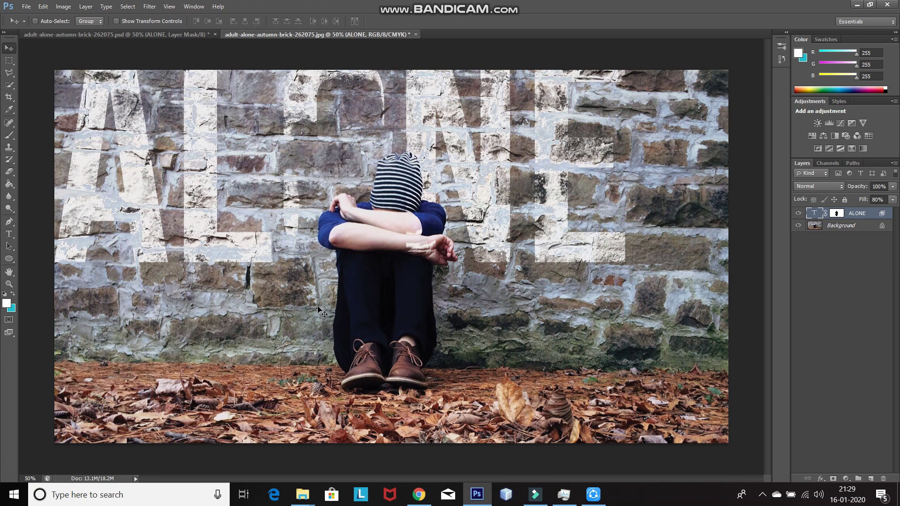
key("ctrl+z")
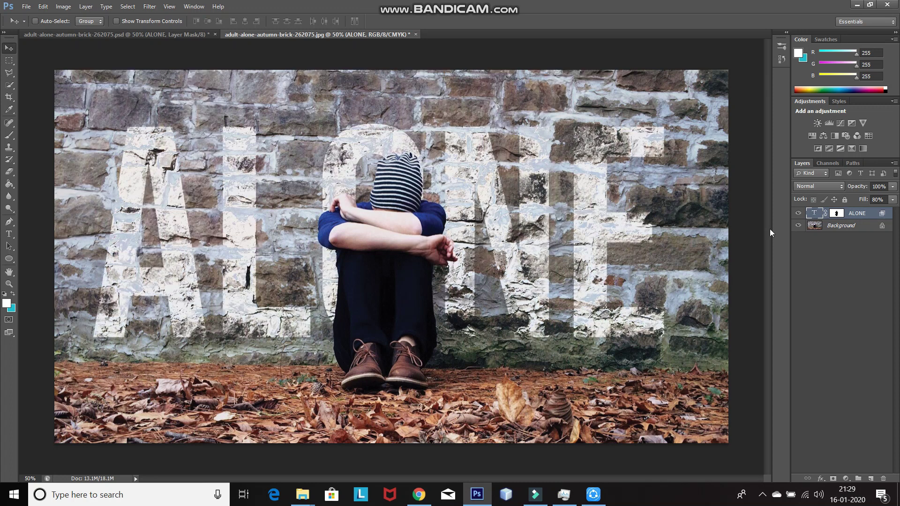
left_click(826, 214)
mouse_move(383, 146)
left_mouse_down()
mouse_move(322, 151)
mouse_move(332, 140)
mouse_move(493, 159)
mouse_move(411, 154)
mouse_move(342, 121)
mouse_move(401, 143)
left_mouse_up()
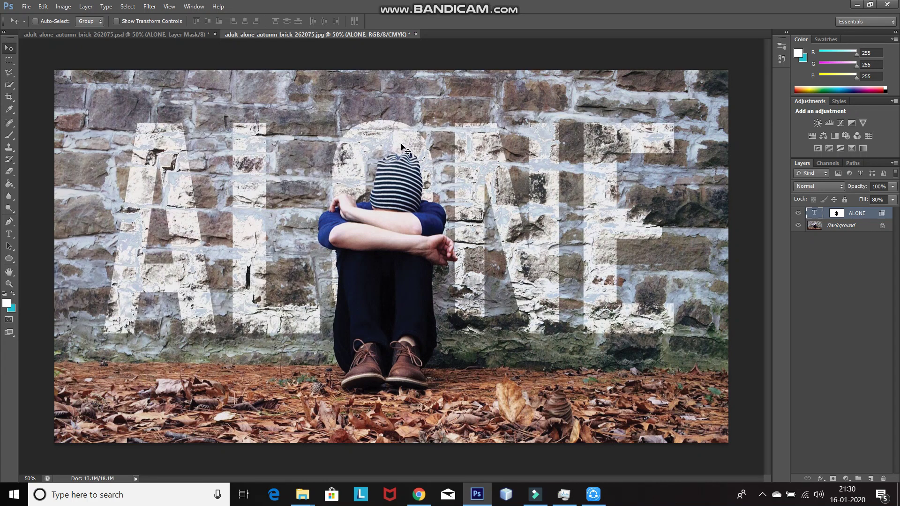